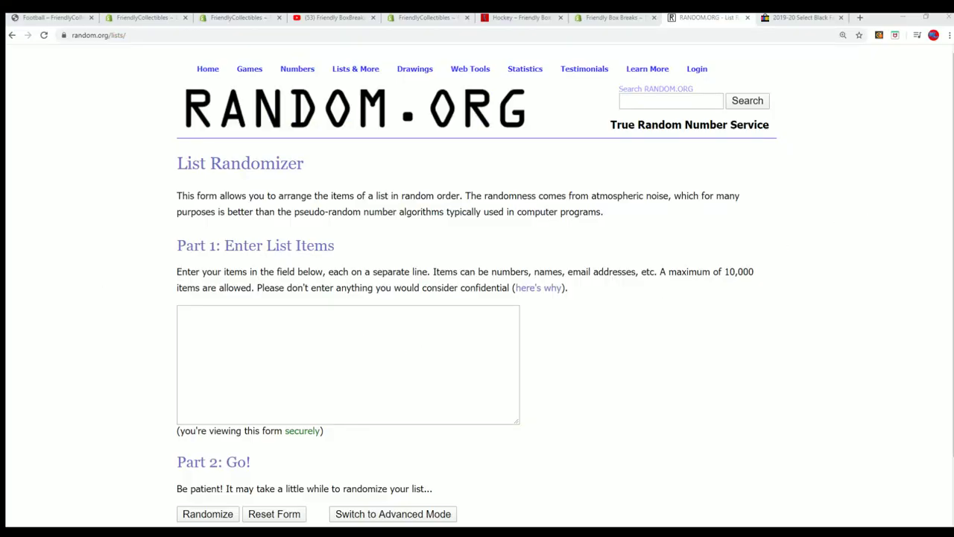
Copy the full list of owner names from the Notepad file and paste it into the List Randomizer's item field
key("alt+Tab")
left_click_drag(562, 134, 582, 76)
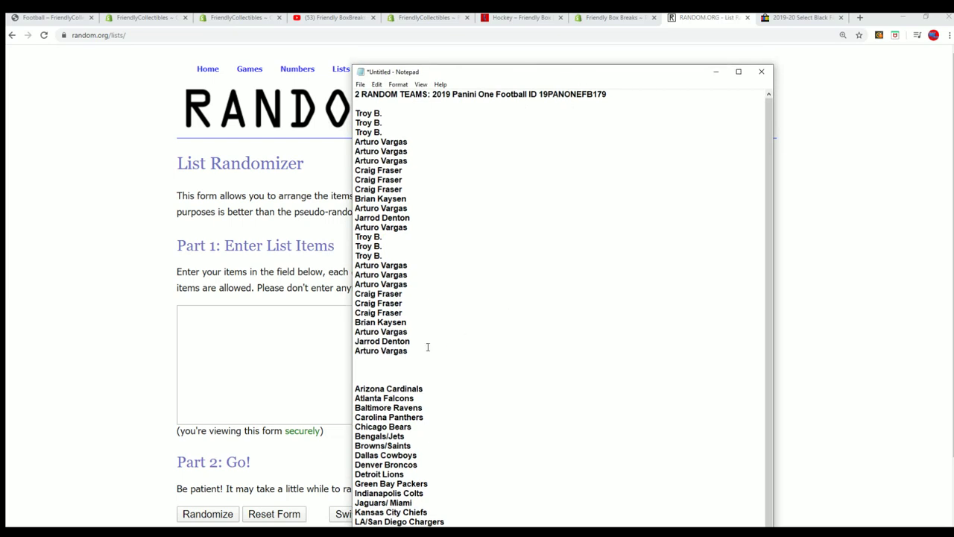
left_click_drag(428, 346, 357, 113)
right_click(378, 147)
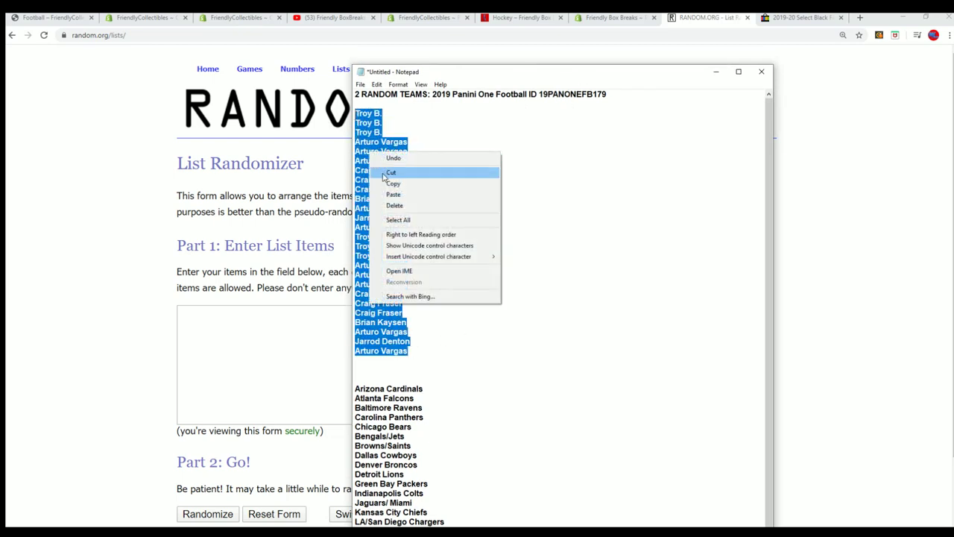
left_click(381, 184)
right_click(190, 316)
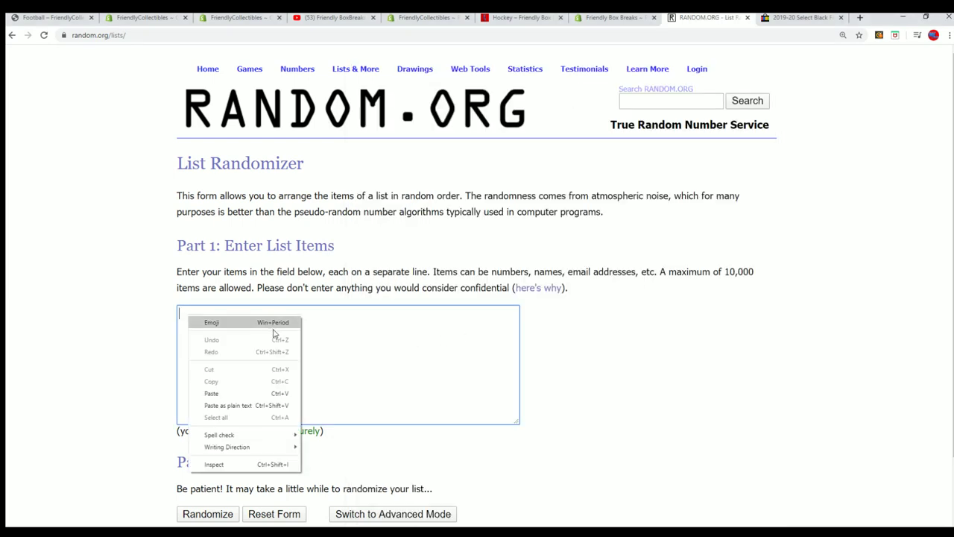
left_click(215, 393)
Randomize the owner name list seven times in total
scroll(158, 386, "down", 1)
left_click(207, 438)
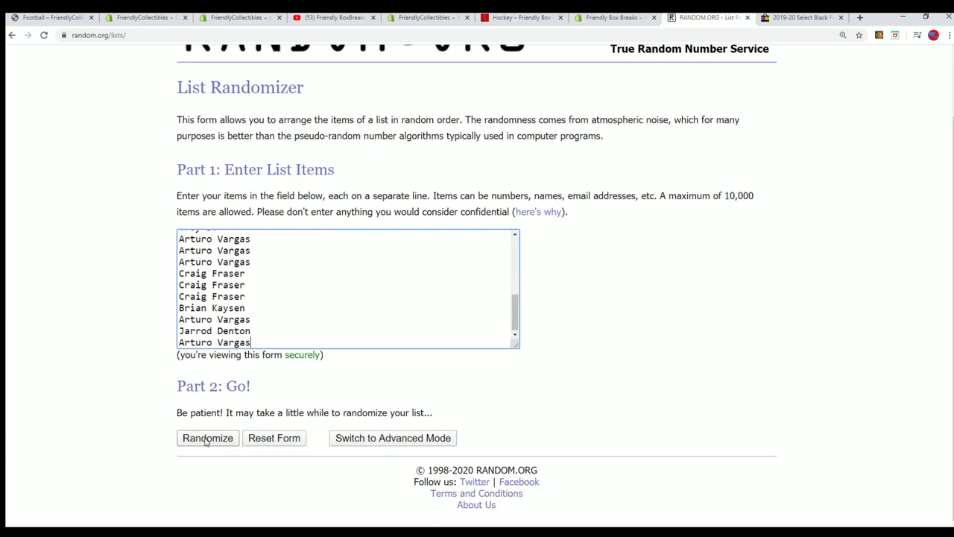
scroll(280, 336, "down", 2)
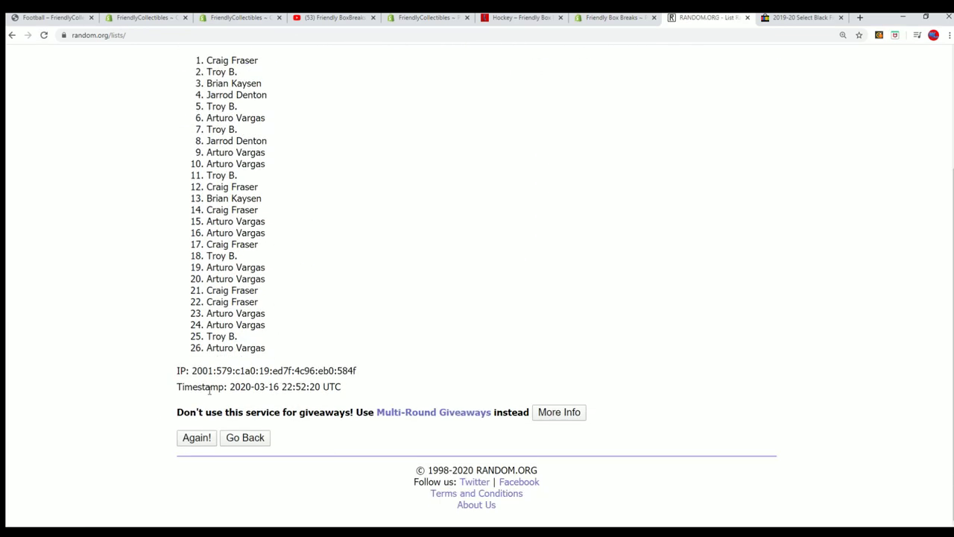
left_click(194, 436)
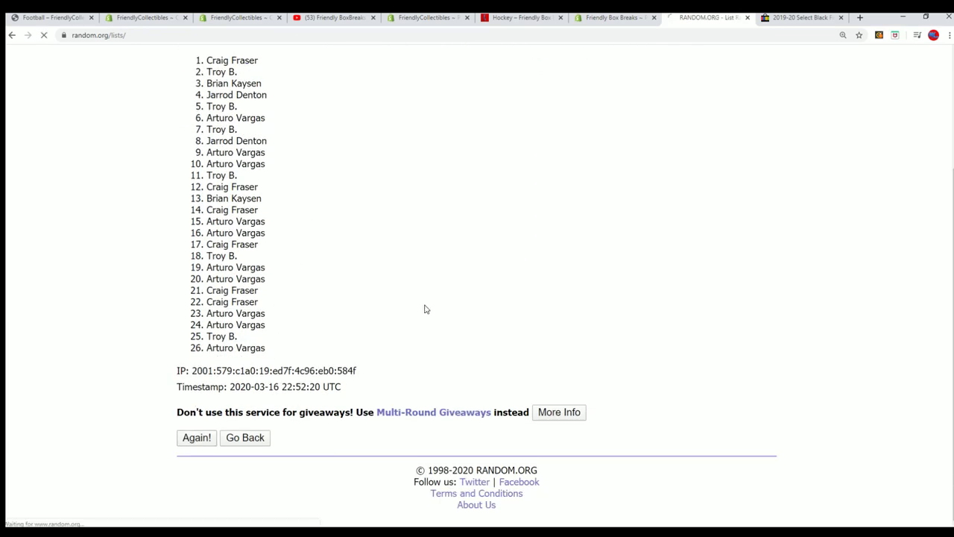
left_click(198, 440)
left_click(181, 443)
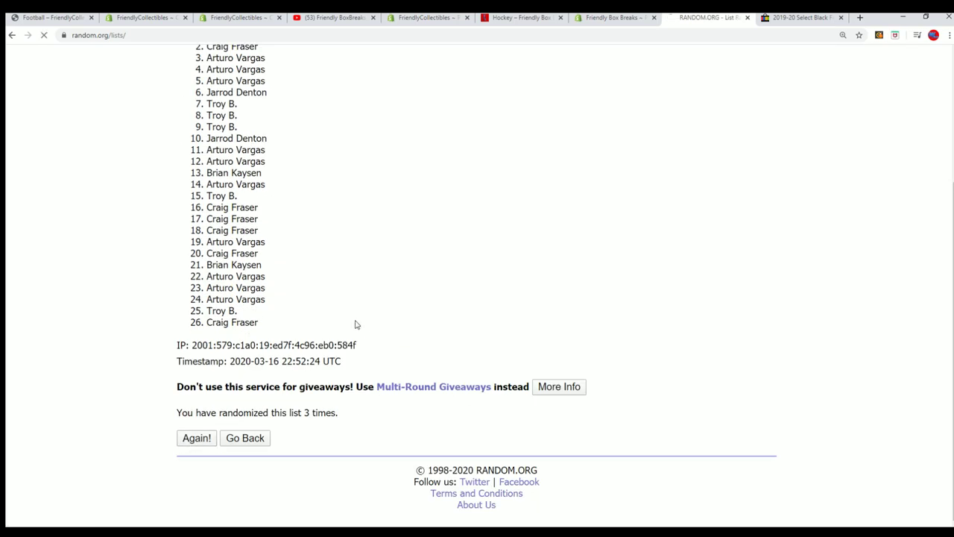
left_click(192, 438)
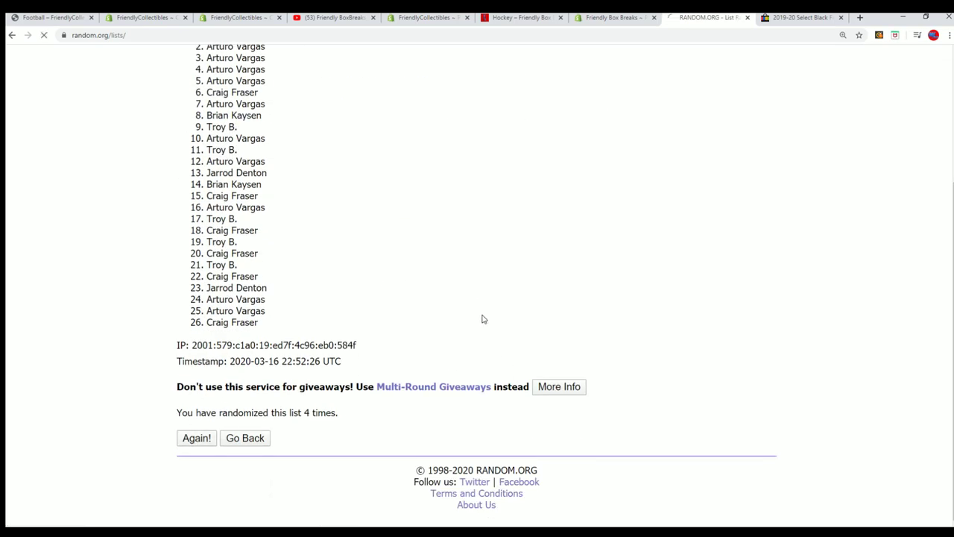
left_click(189, 437)
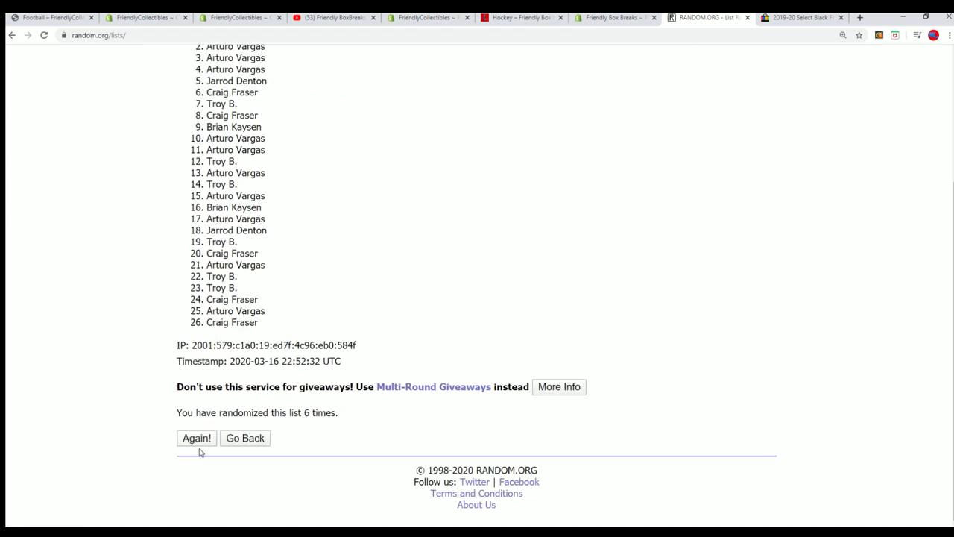
left_click(199, 443)
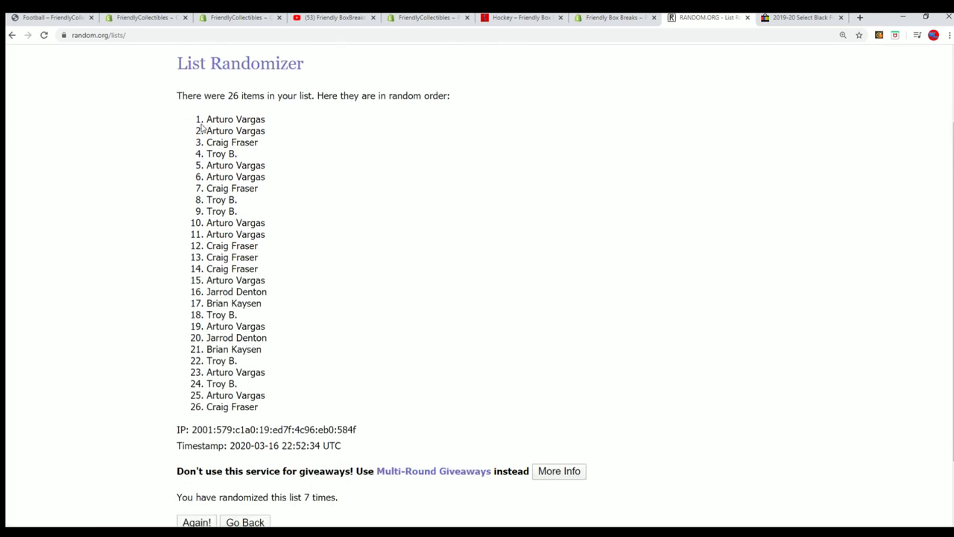
left_click_drag(209, 120, 295, 370)
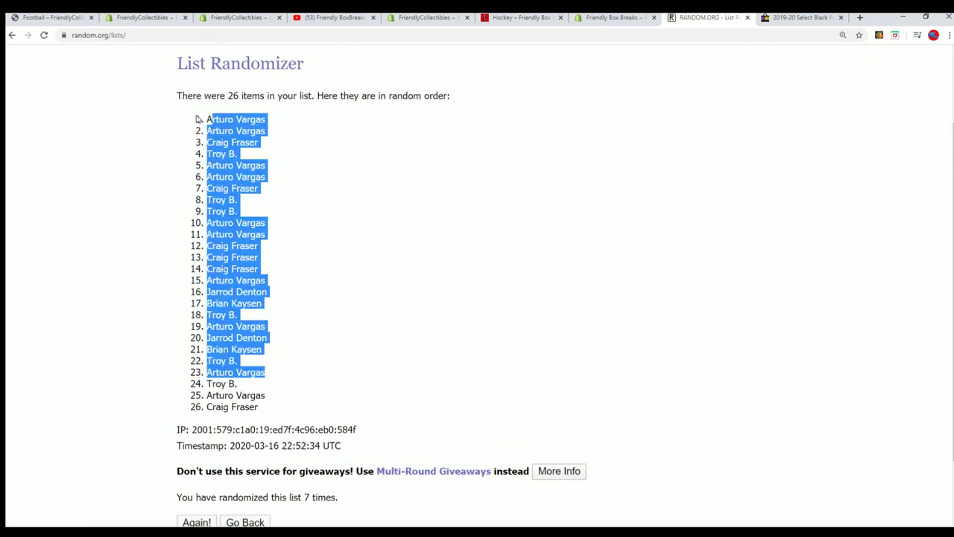
double_click(232, 95)
left_click(127, 158)
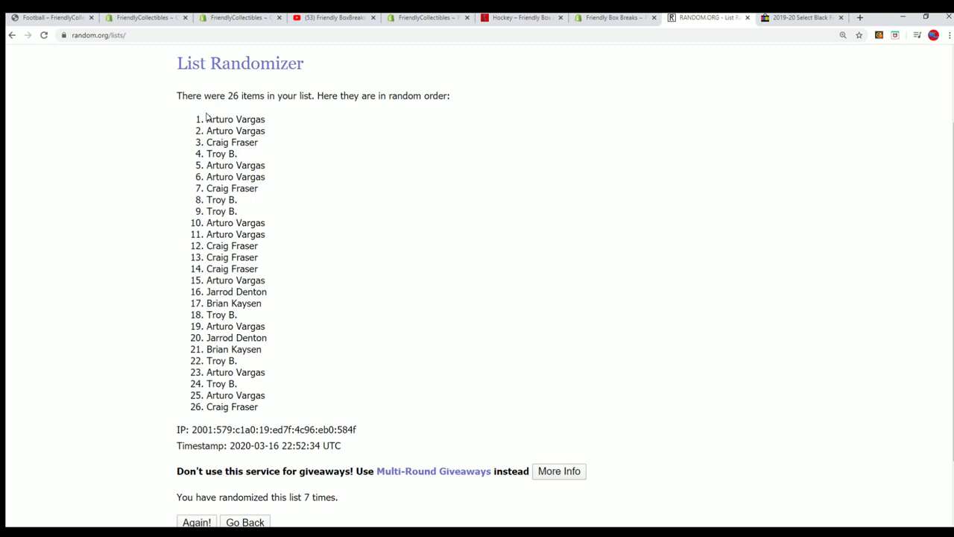
Copy all the randomized owner names and paste them as Unicode Text from cell A2 of the 2019 Panini One Football workbook in Excel
left_click_drag(206, 117, 279, 405)
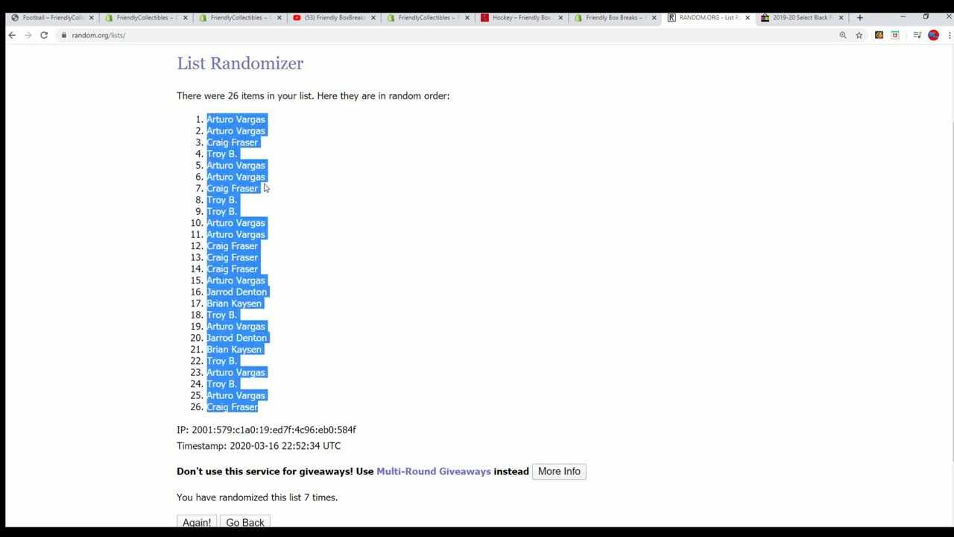
right_click(222, 131)
left_click(247, 137)
key("alt+Tab")
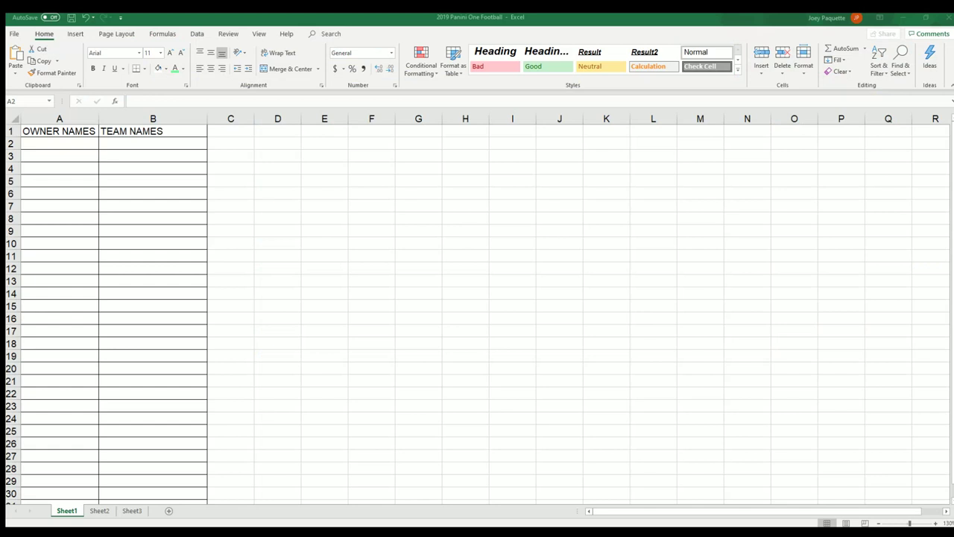
left_click(47, 143)
right_click(40, 143)
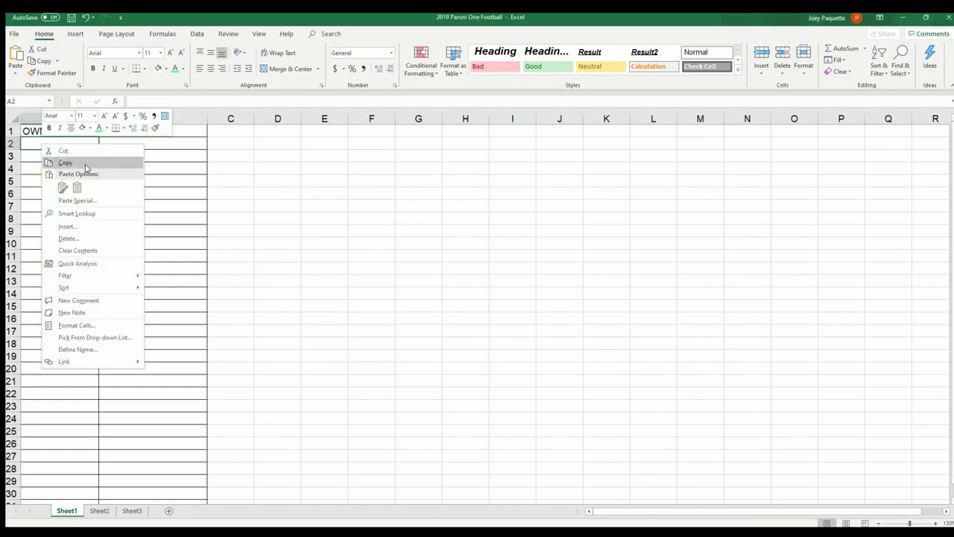
left_click(65, 200)
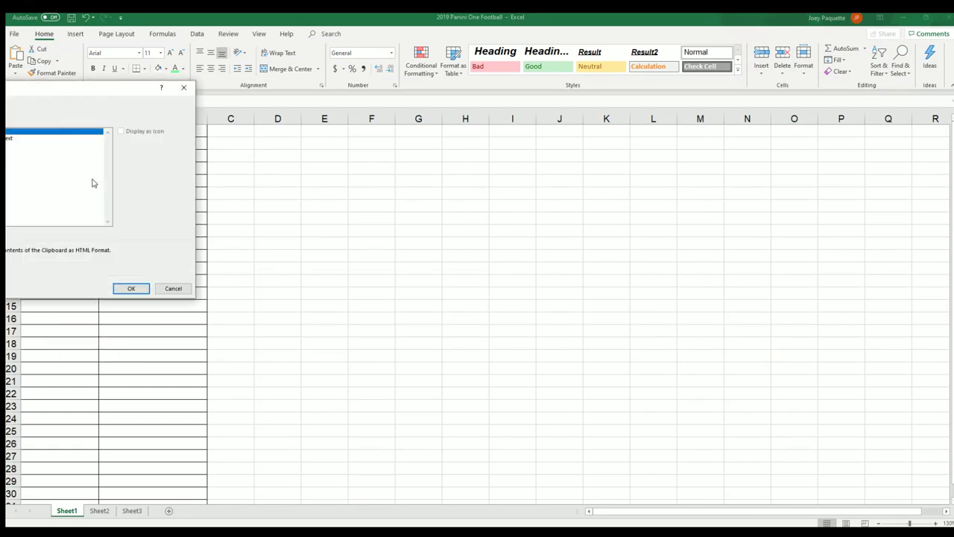
left_click(11, 138)
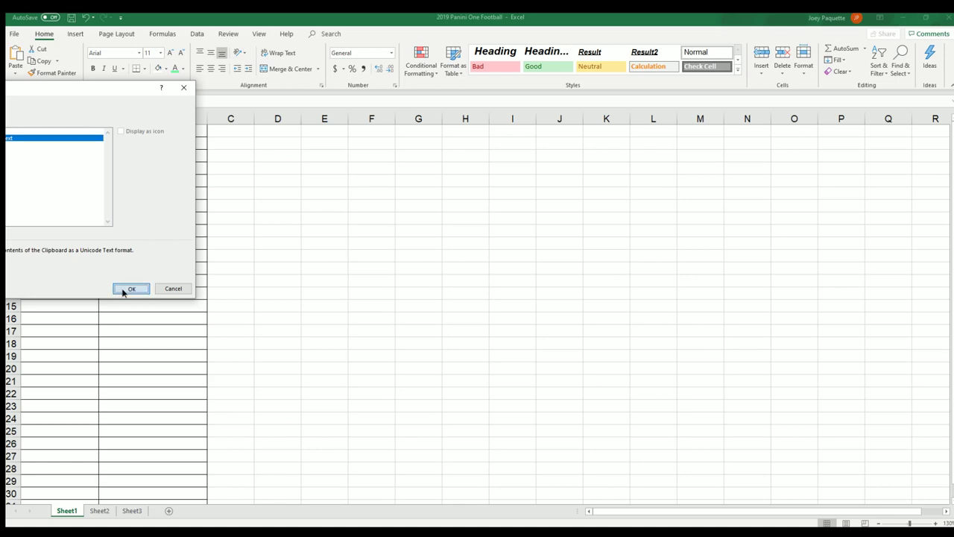
left_click(131, 288)
Reduce the workbook to a smaller window, select cell B2 under TEAM NAMES, and minimize the window
left_click_drag(406, 16, 437, 6)
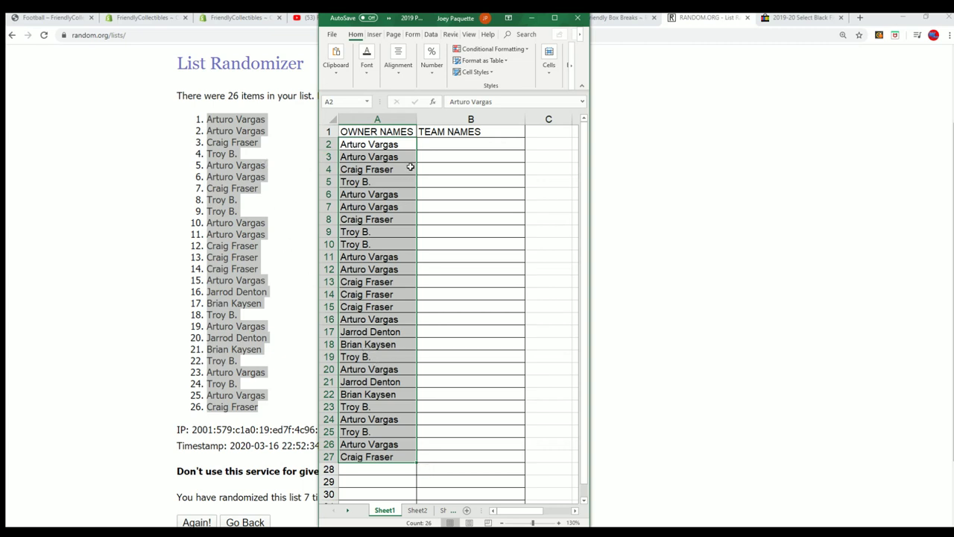
left_click(444, 145)
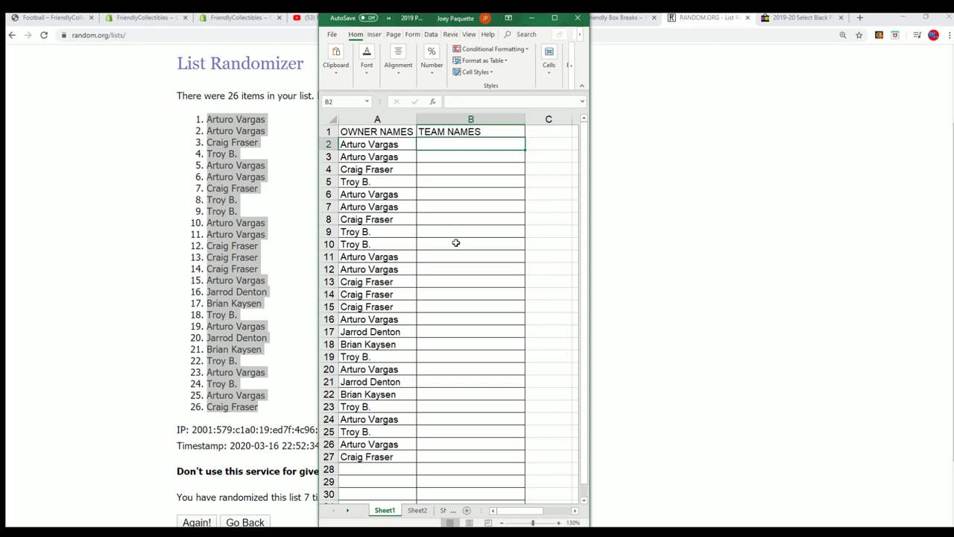
left_click_drag(593, 211, 731, 210)
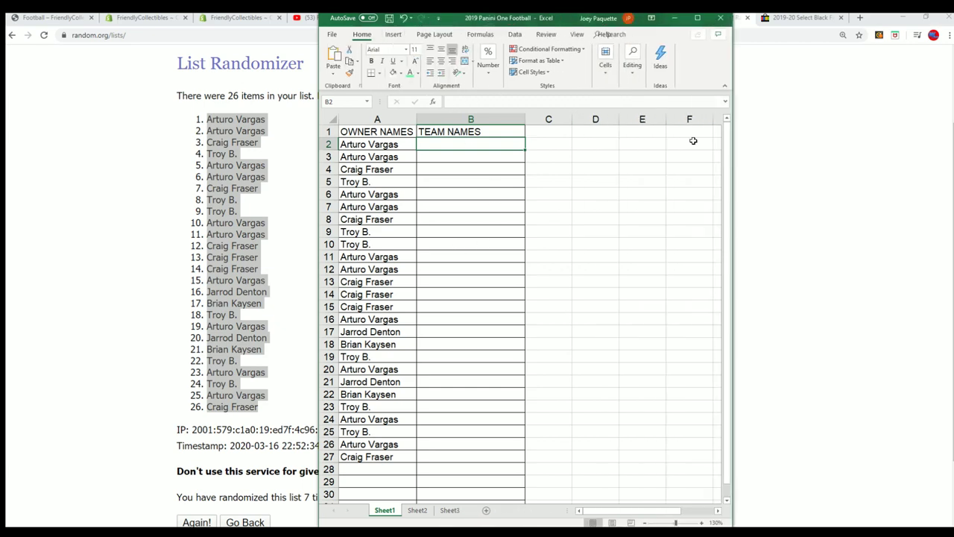
left_click(673, 18)
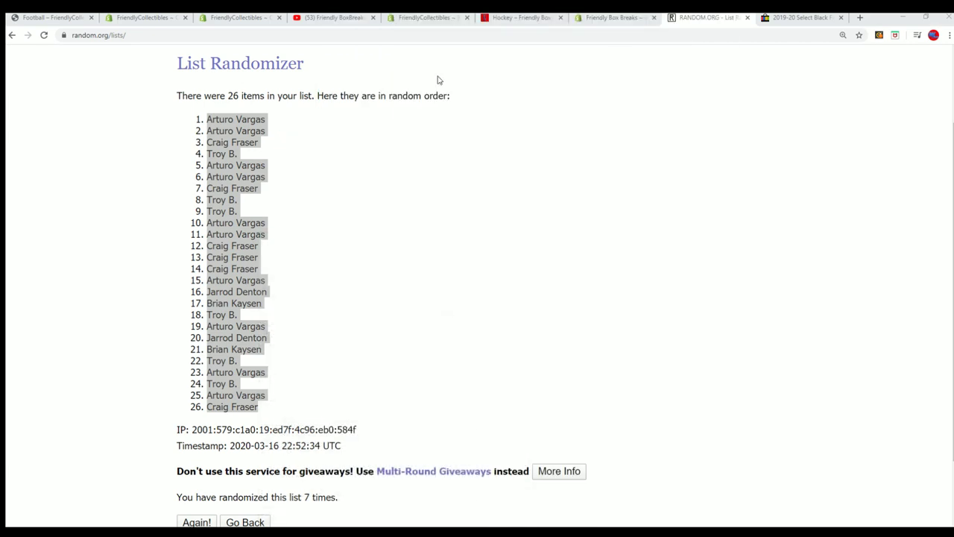
Open a blank List Randomizer form and paste in the team list from Notepad, Arizona Cardinals through Washington Redskins
scroll(436, 79, "up", 2)
mouse_move(347, 71)
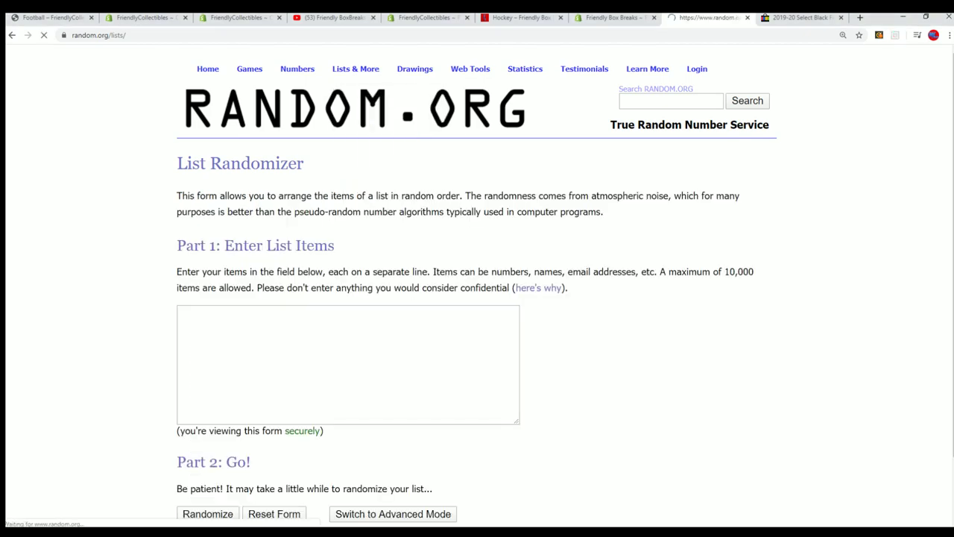
key("alt+Tab")
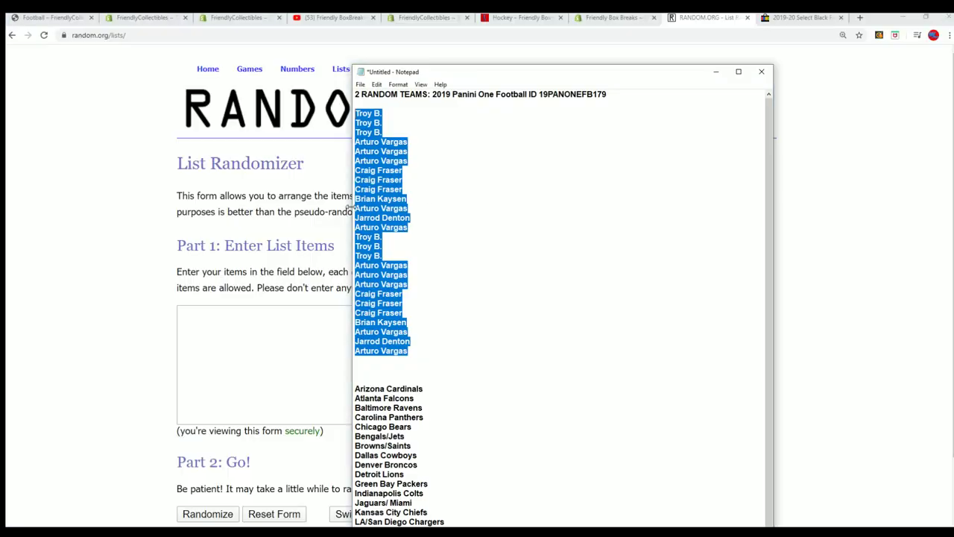
left_click_drag(532, 65, 532, 11)
scroll(462, 430, "down", 4)
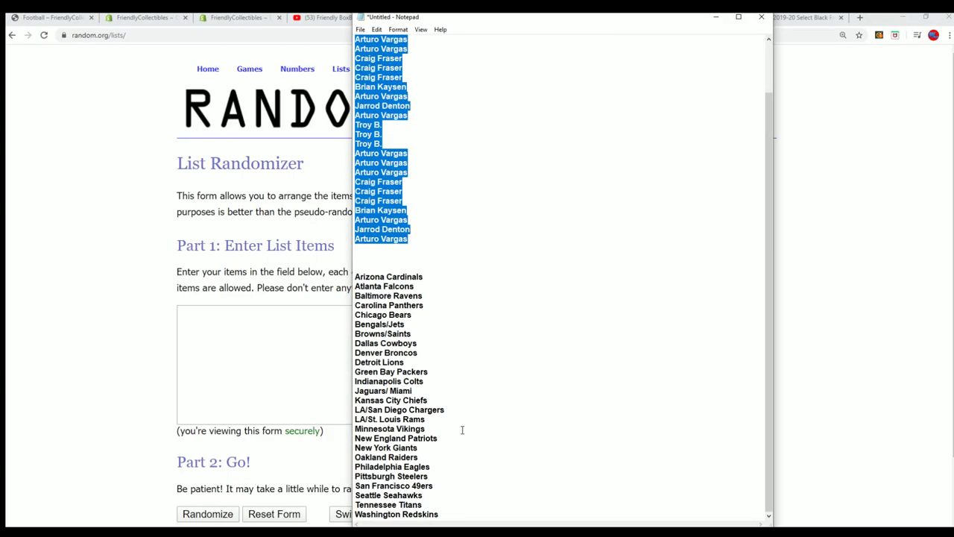
left_click_drag(442, 514, 356, 277)
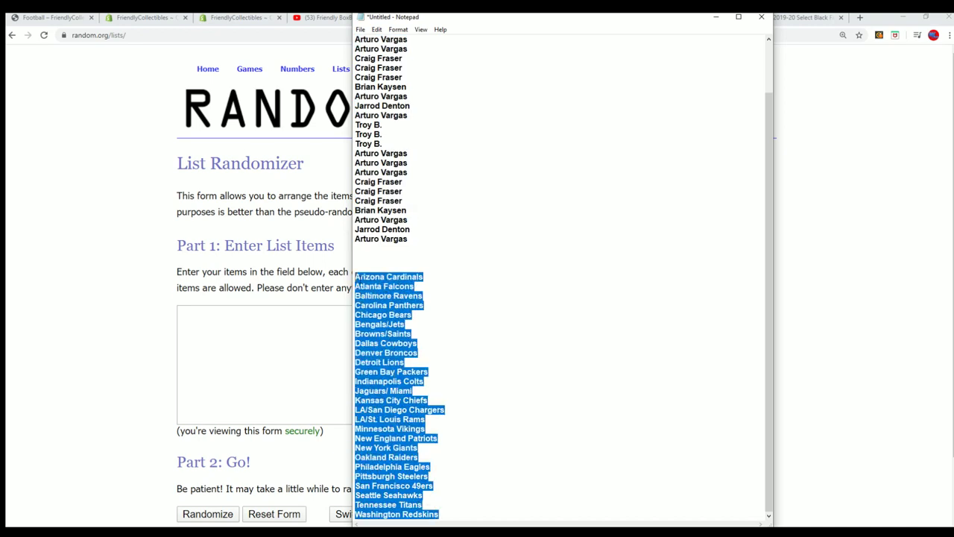
right_click(379, 282)
left_click(388, 313)
left_click(190, 314)
right_click(190, 314)
left_click(251, 390)
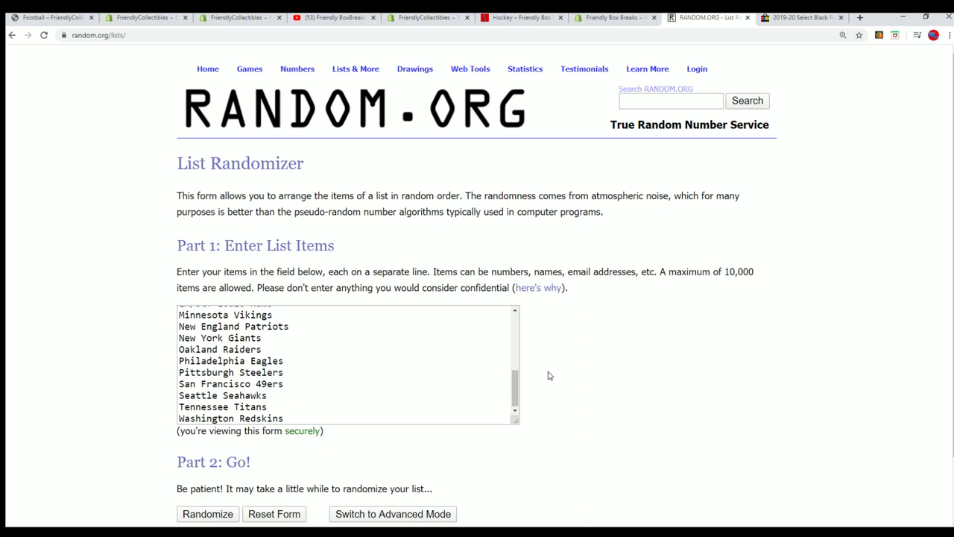
Randomize the team list seven times in total
scroll(171, 448, "down", 1)
left_click(200, 440)
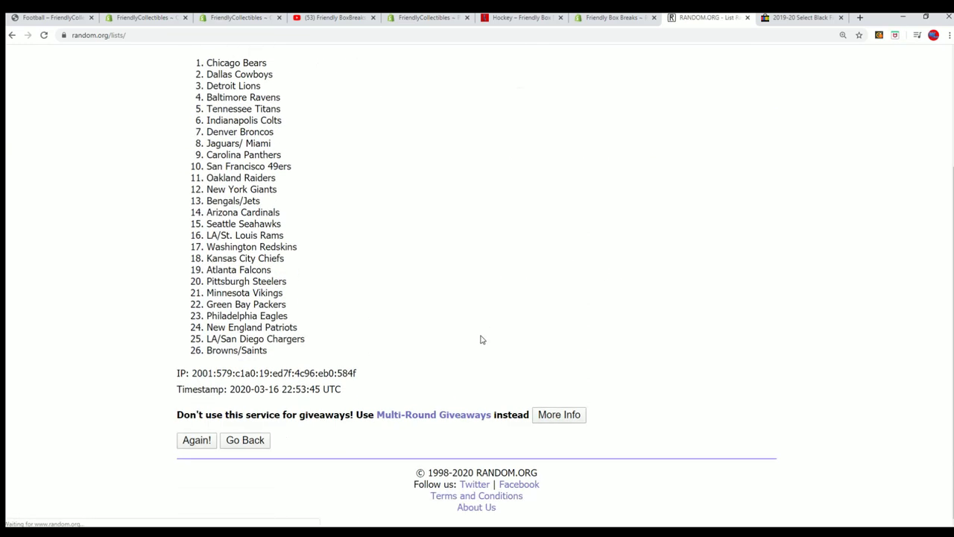
left_click(200, 441)
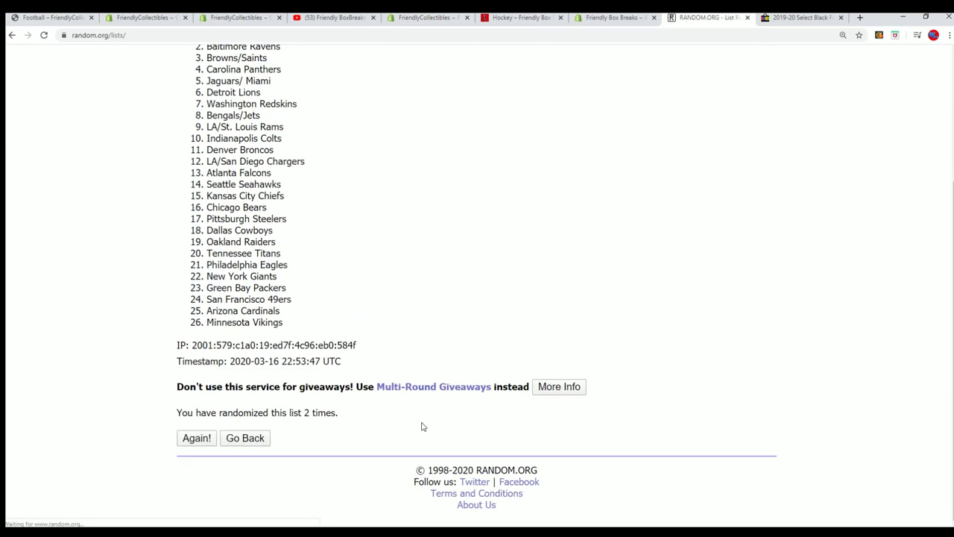
left_click(193, 438)
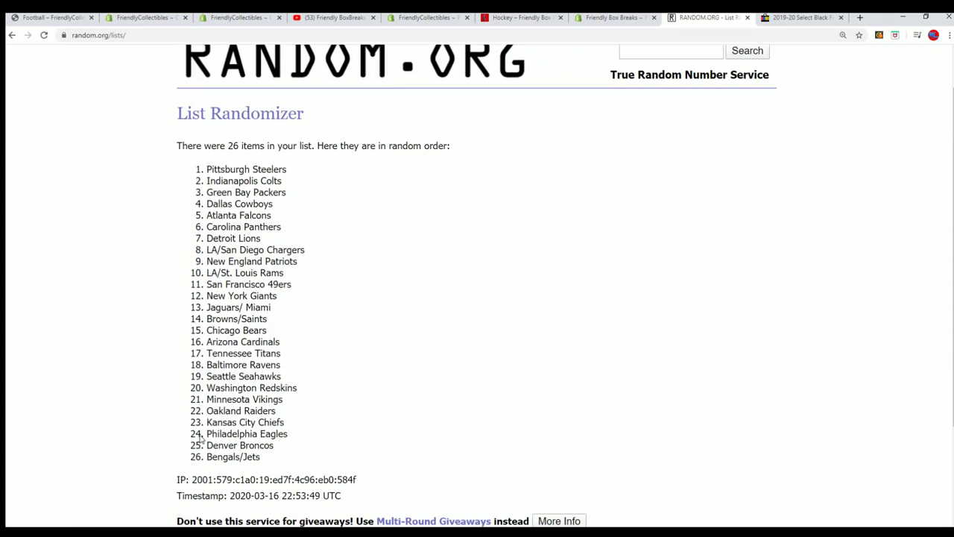
left_click(193, 439)
scroll(335, 394, "down", 3)
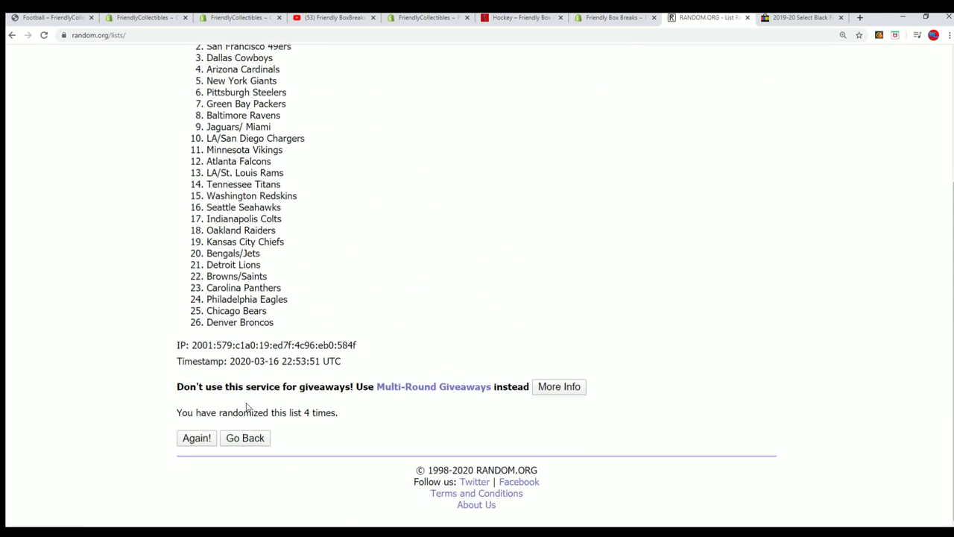
left_click(206, 440)
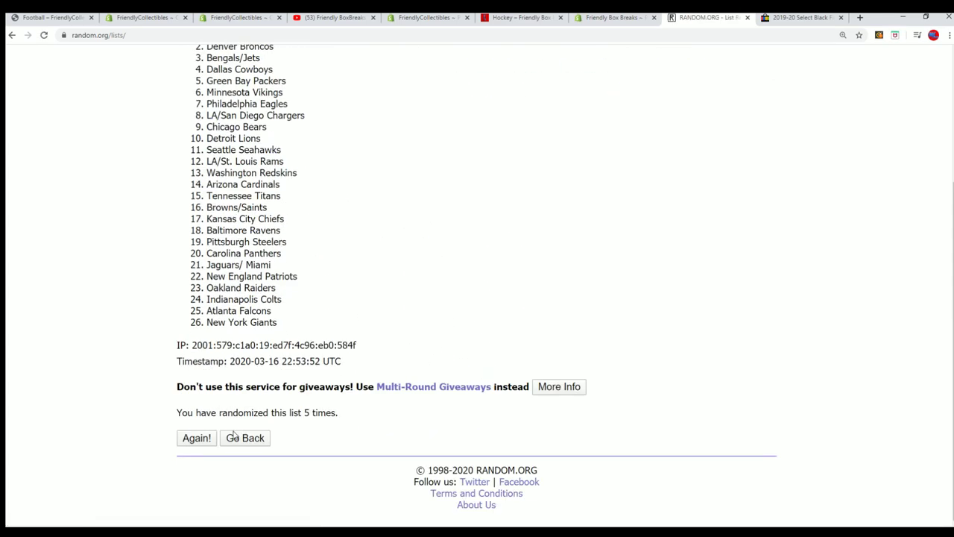
left_click(198, 440)
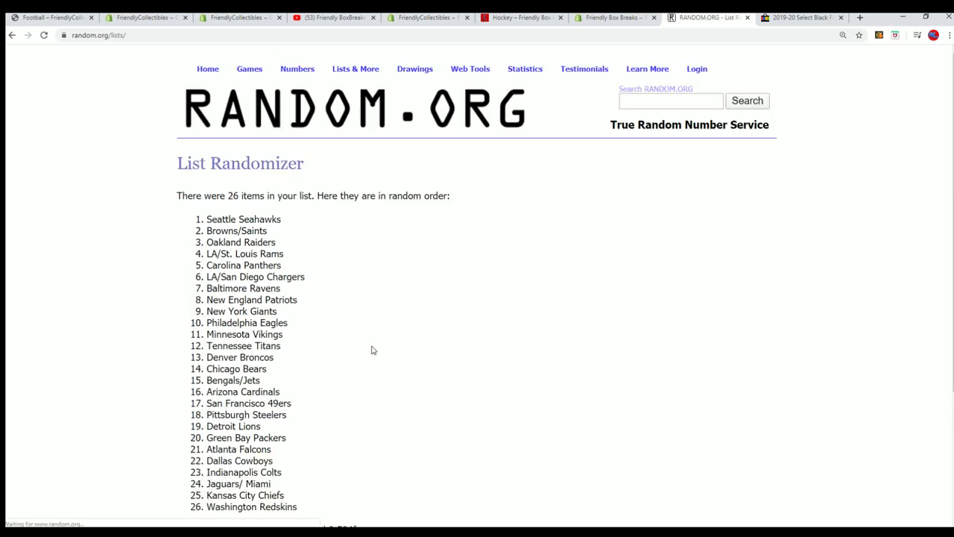
scroll(370, 350, "down", 3)
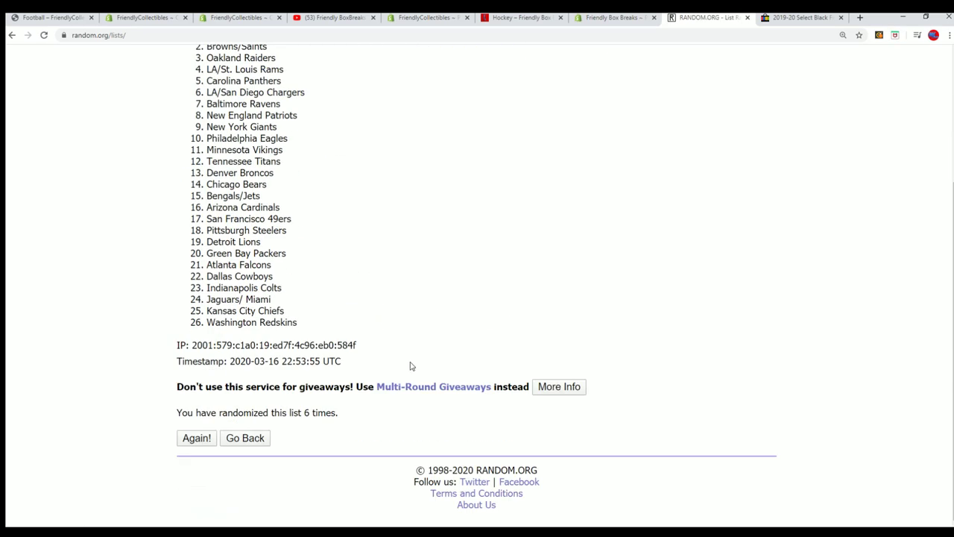
left_click(187, 438)
scroll(209, 112, "down", 2)
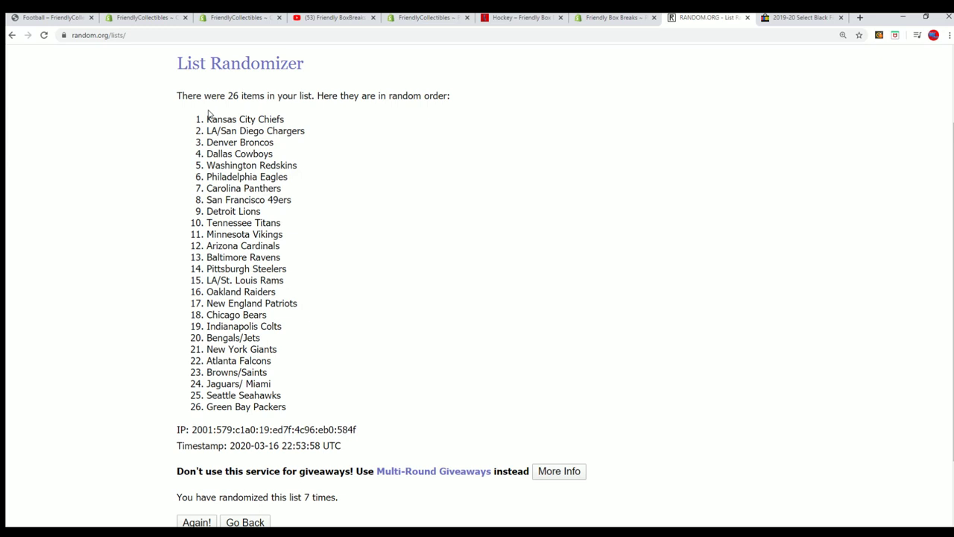
Copy the randomized team names, Kansas City Chiefs through Green Bay Packers, and switch to the 2019 Panini One Football workbook in Excel
left_click_drag(208, 112, 286, 410)
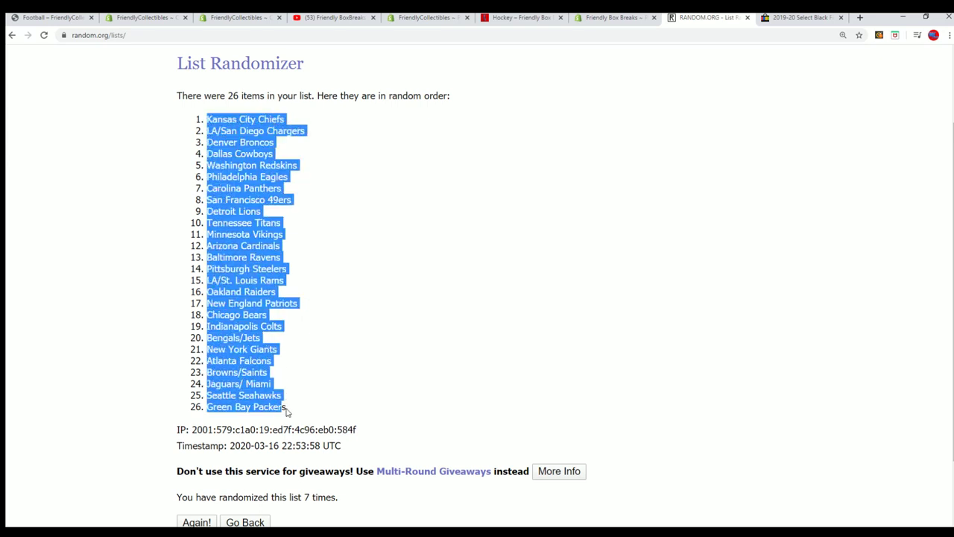
right_click(233, 333)
left_click(249, 341)
key("alt+Tab")
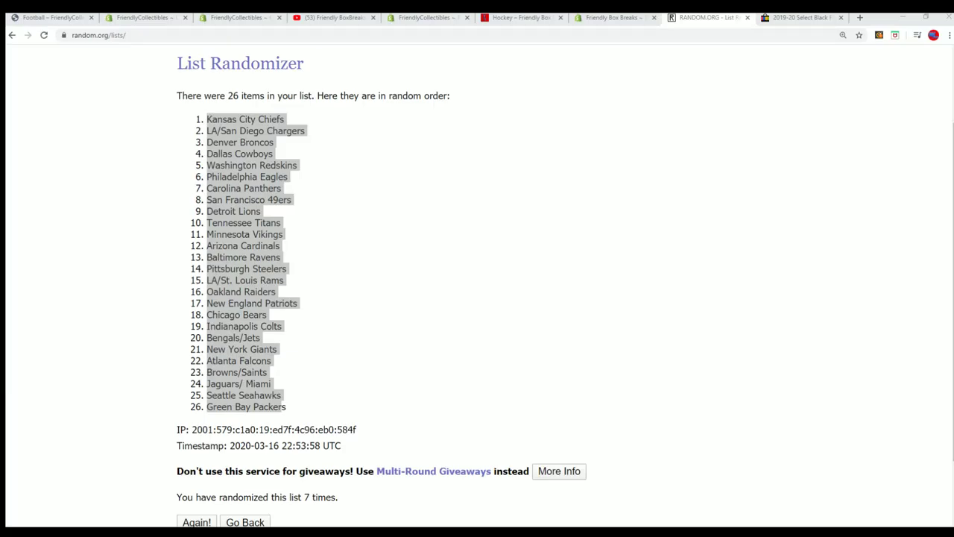
key("alt+Tab")
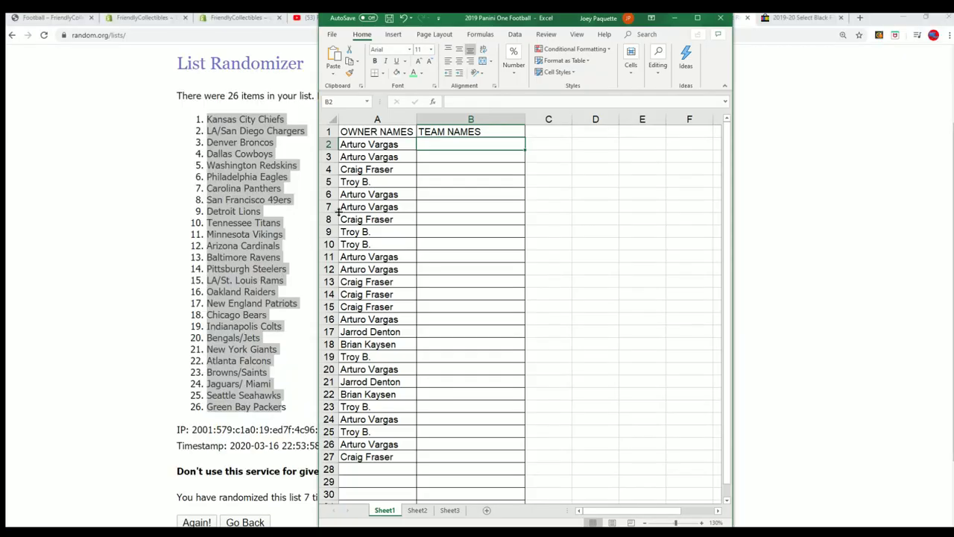
Paste the copied team names as unformatted Text from cell B2 under TEAM NAMES and maximize the workbook window
right_click(430, 143)
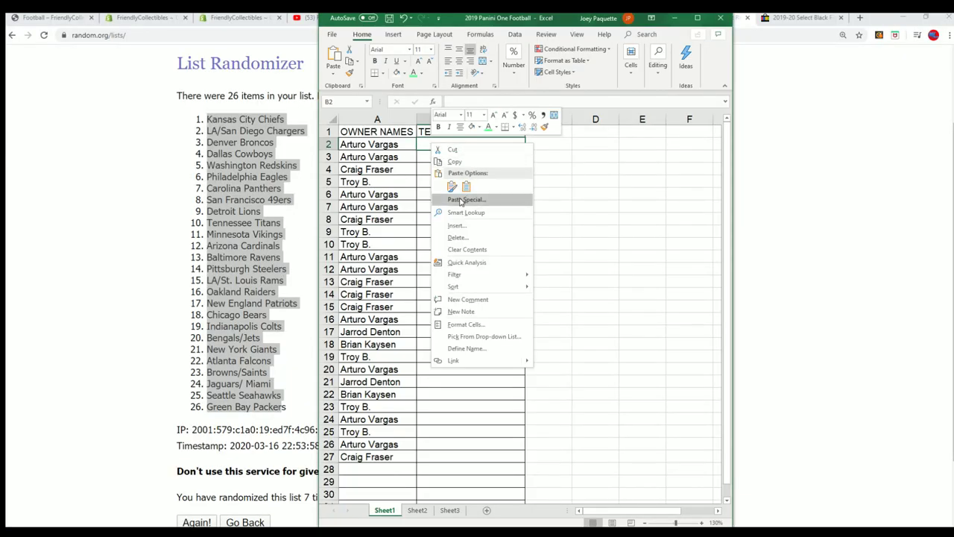
left_click(462, 196)
left_click(390, 139)
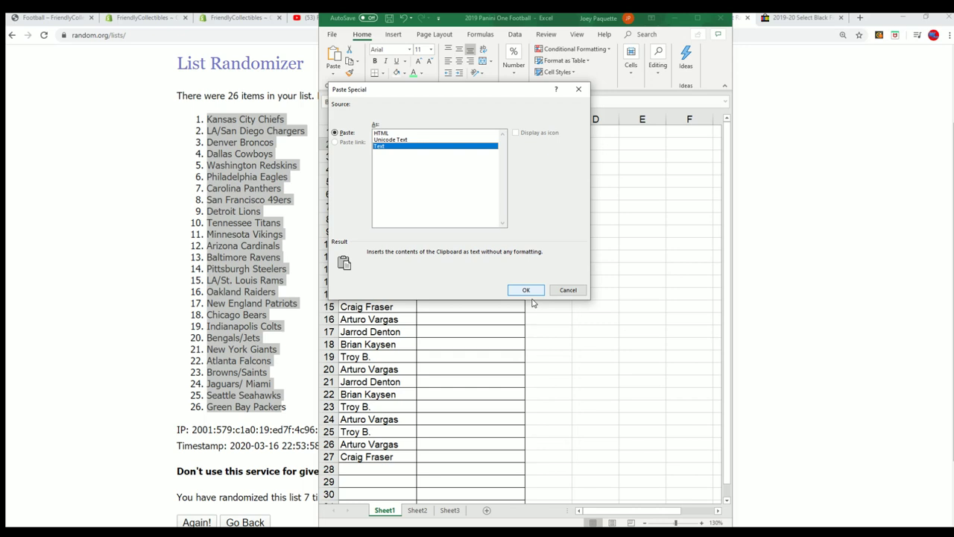
left_click(525, 290)
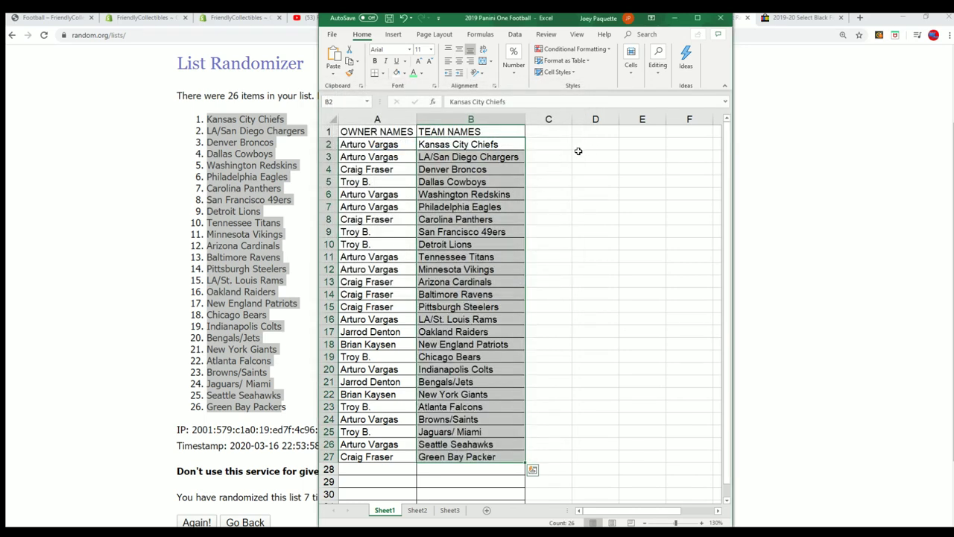
left_click(697, 17)
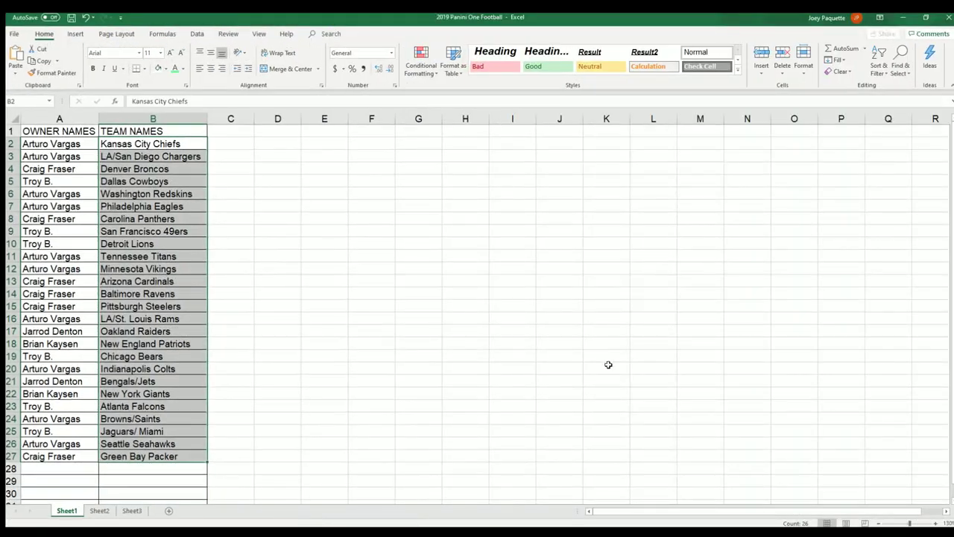